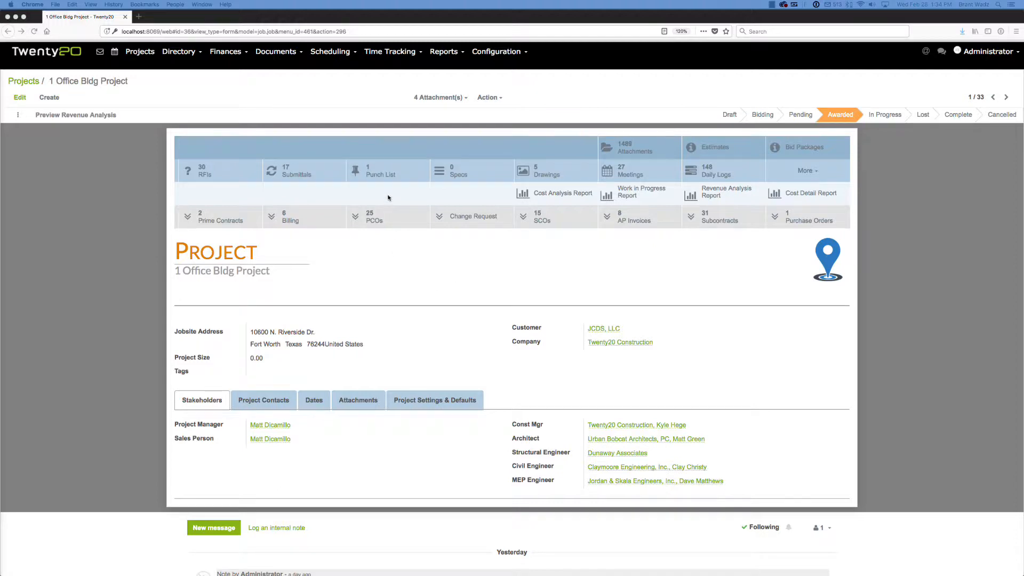
# Open the punch list of 1 Office Bldg Project and review its filtering and grouping options.
pyautogui.click(383, 174)
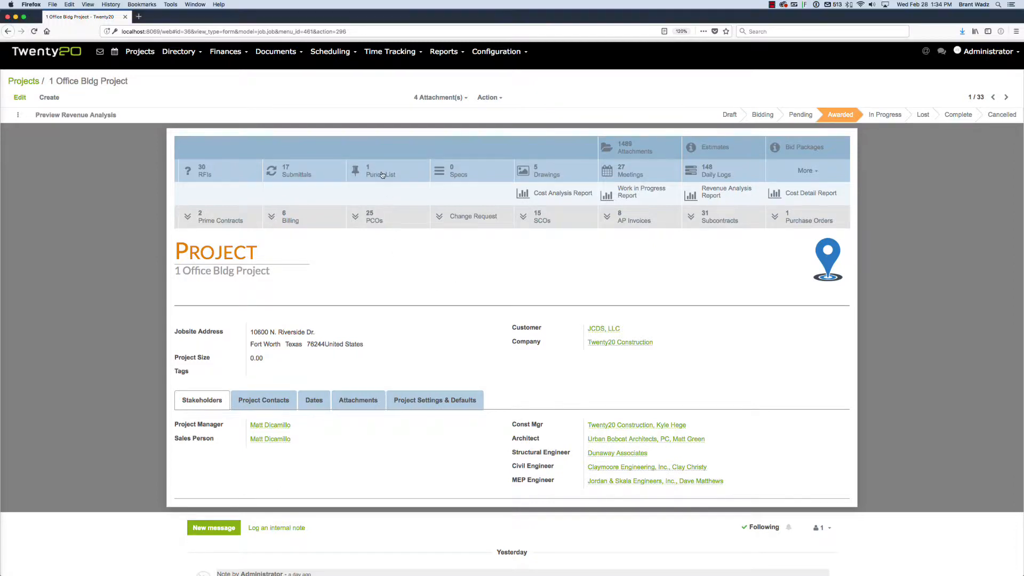
pyautogui.click(382, 175)
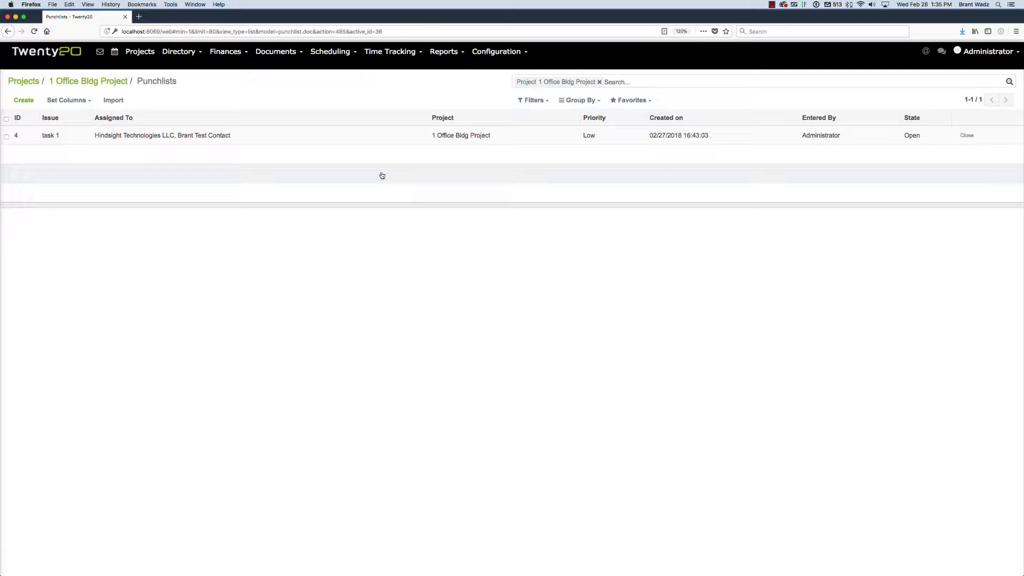
pyautogui.click(532, 100)
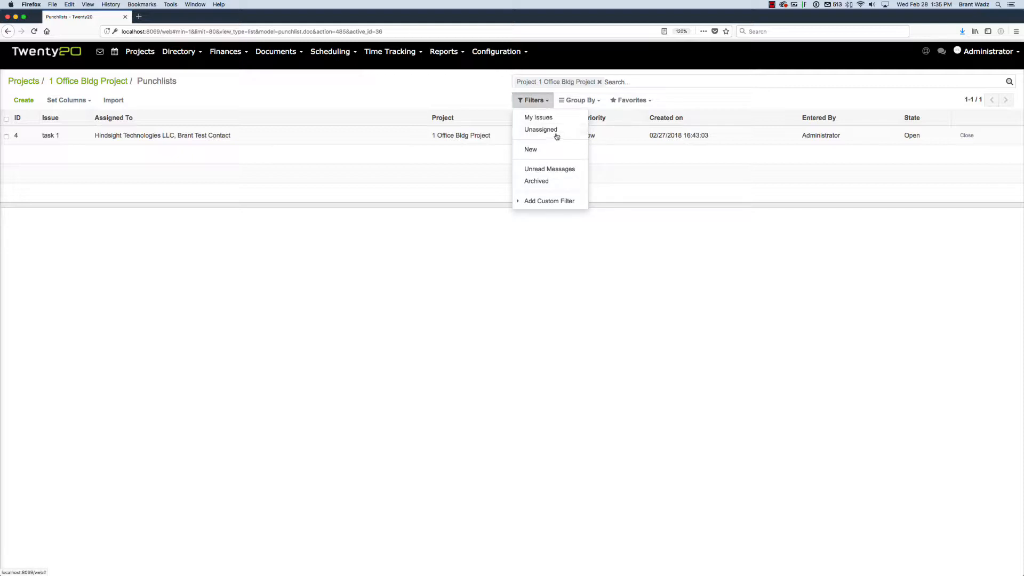
pyautogui.click(578, 101)
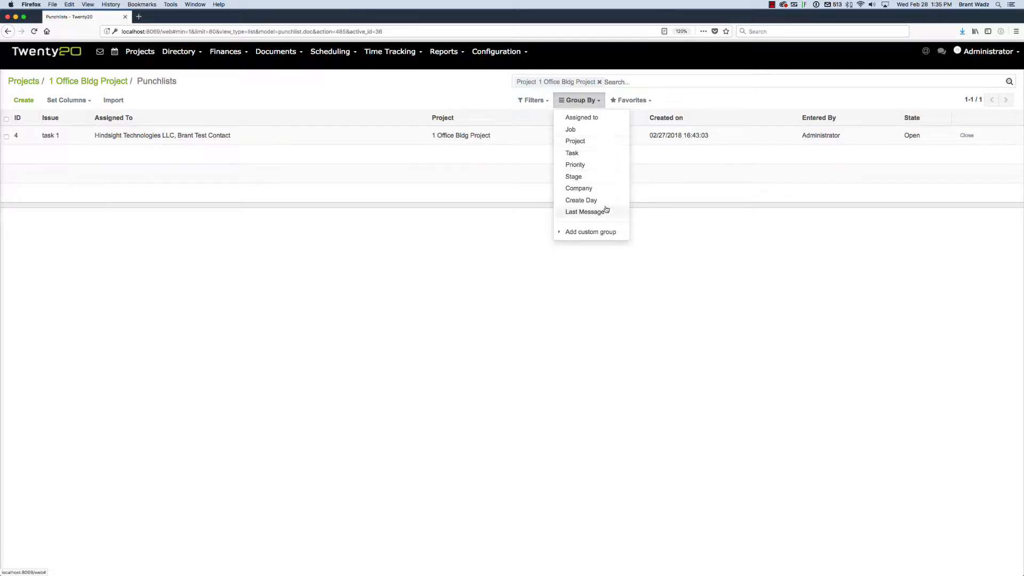
pyautogui.click(475, 91)
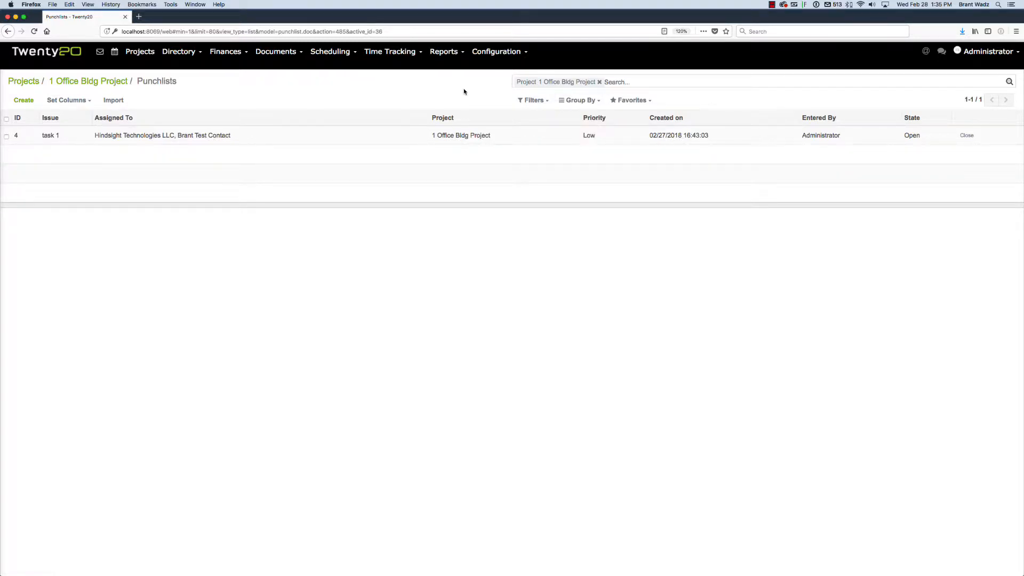
# Create a new punch list item with the subject "Painting touchup".
pyautogui.click(22, 102)
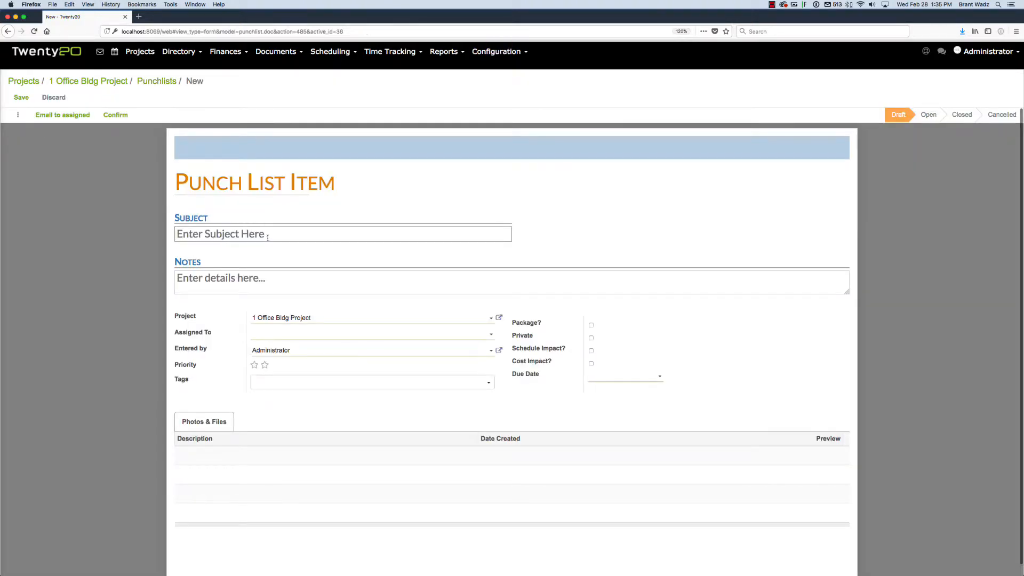
pyautogui.click(268, 237)
pyautogui.write('Paintin')
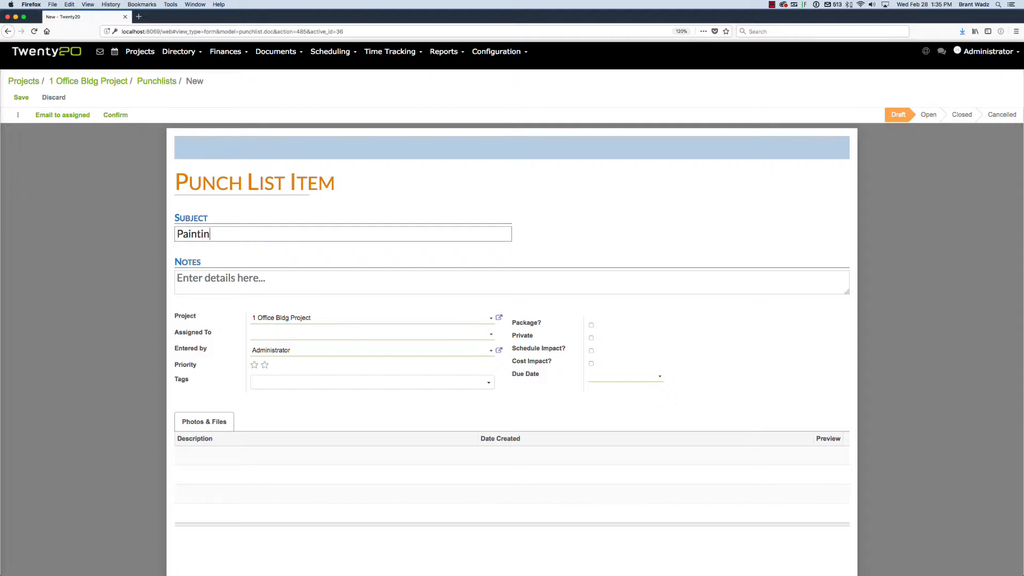
pyautogui.write('g touchup')
# Enter the notes "PLease stop by and touch up the walls. There are a number of places that require touch up. They have been marked.".
pyautogui.click(201, 280)
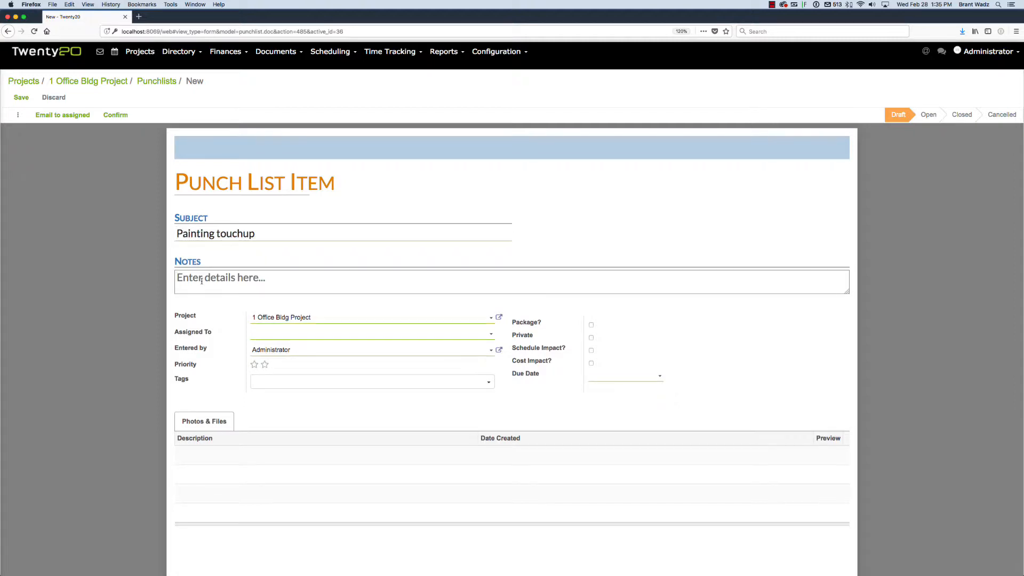
pyautogui.write('PLease stop by and')
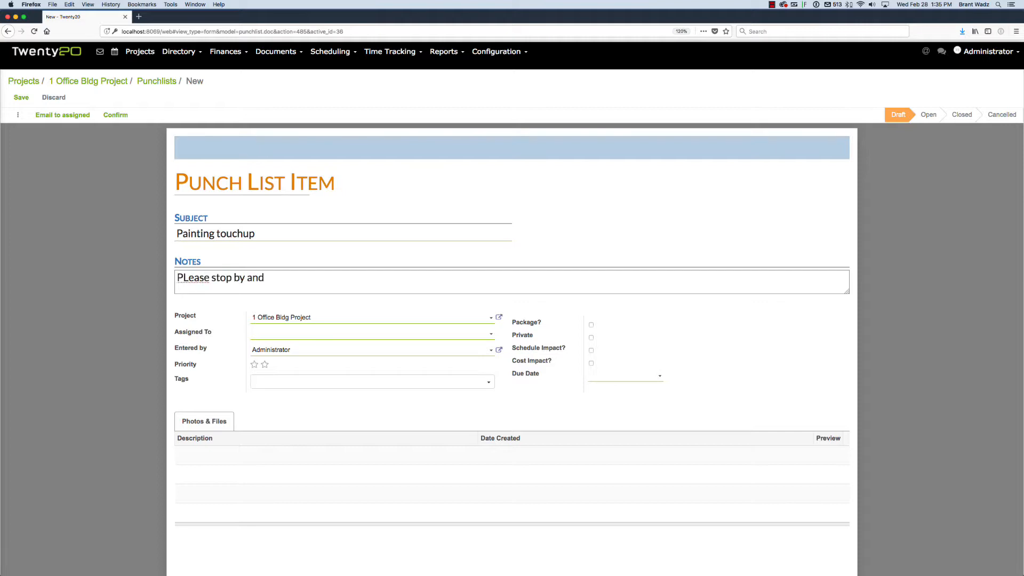
pyautogui.write(' touch up the walls. There ar')
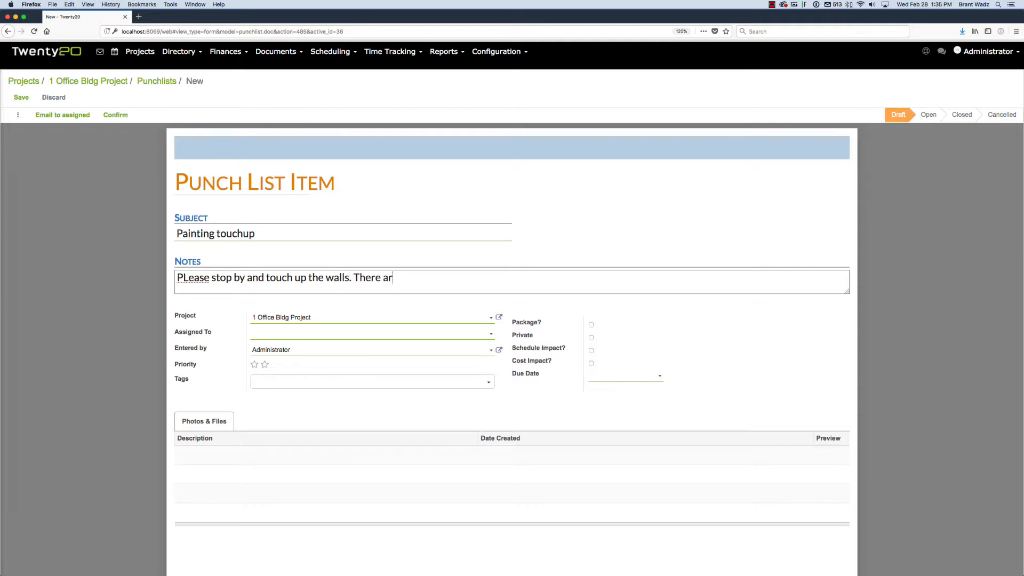
pyautogui.write('e a number of places that require')
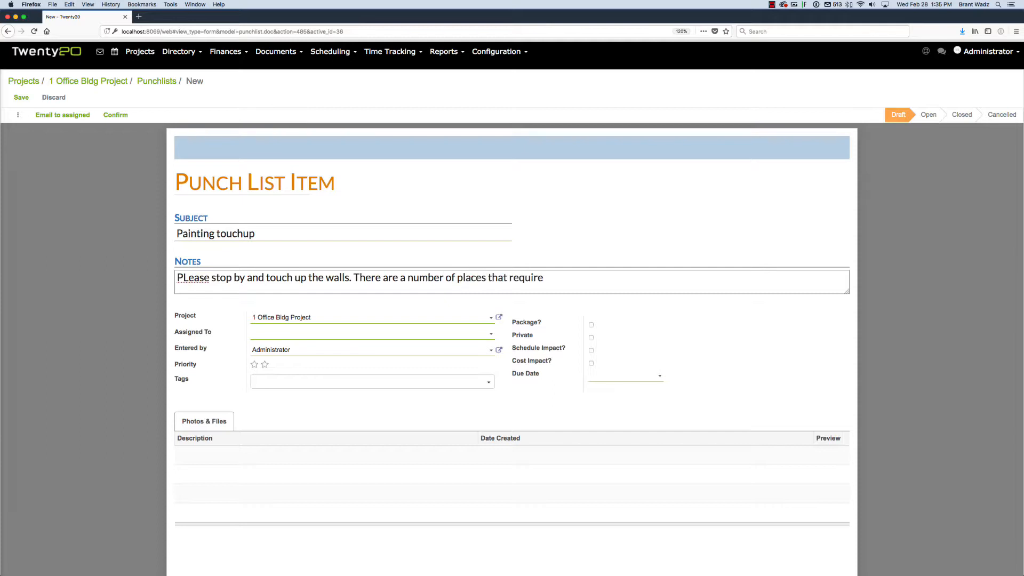
pyautogui.write(' touch up.  They have been ')
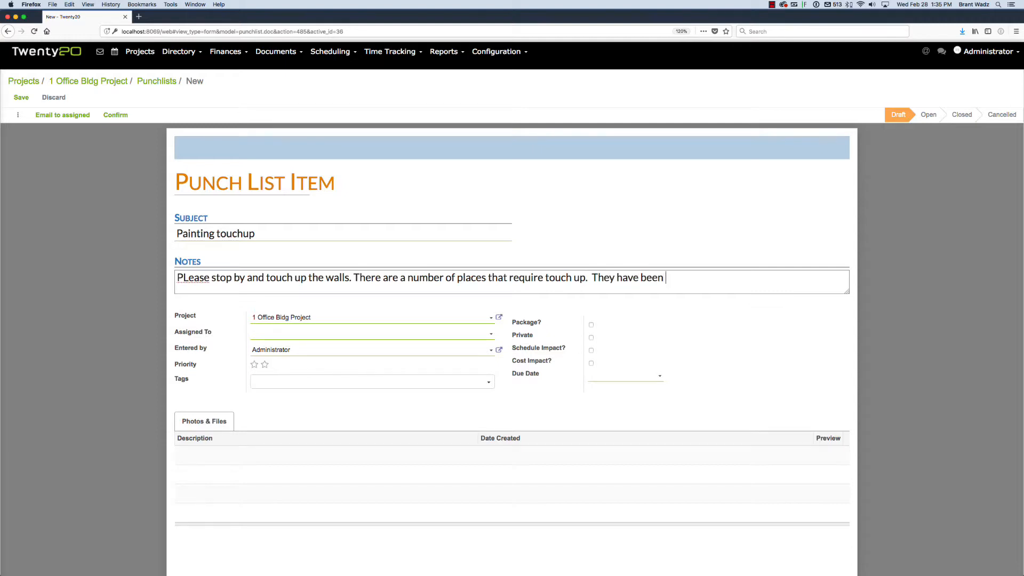
pyautogui.write('marked.')
# Assign the punch list item to the test contact at Hindsight Technologies LLC.
pyautogui.click(281, 332)
pyautogui.write('b')
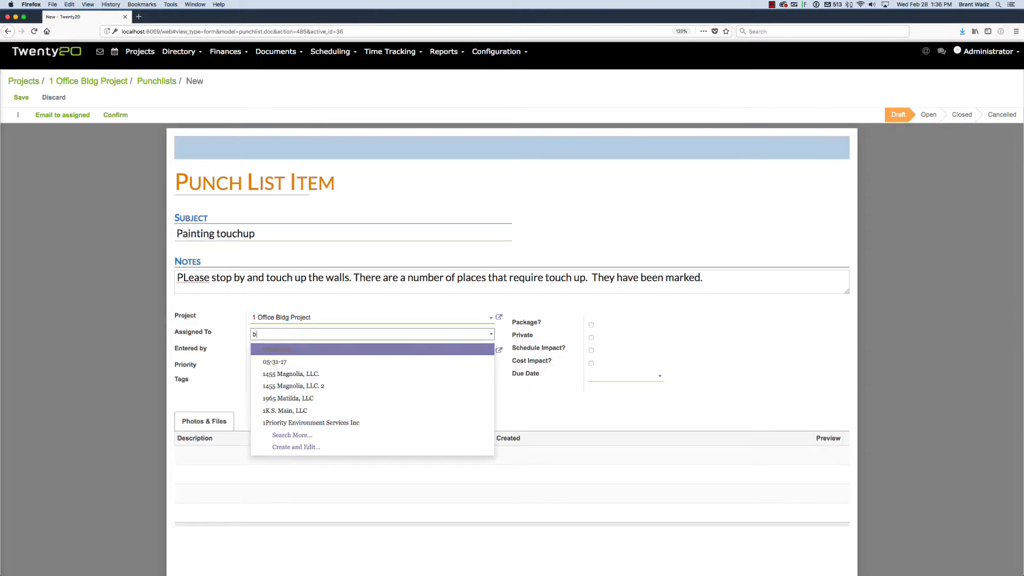
pyautogui.write('rant Test Contact')
pyautogui.press('Return')
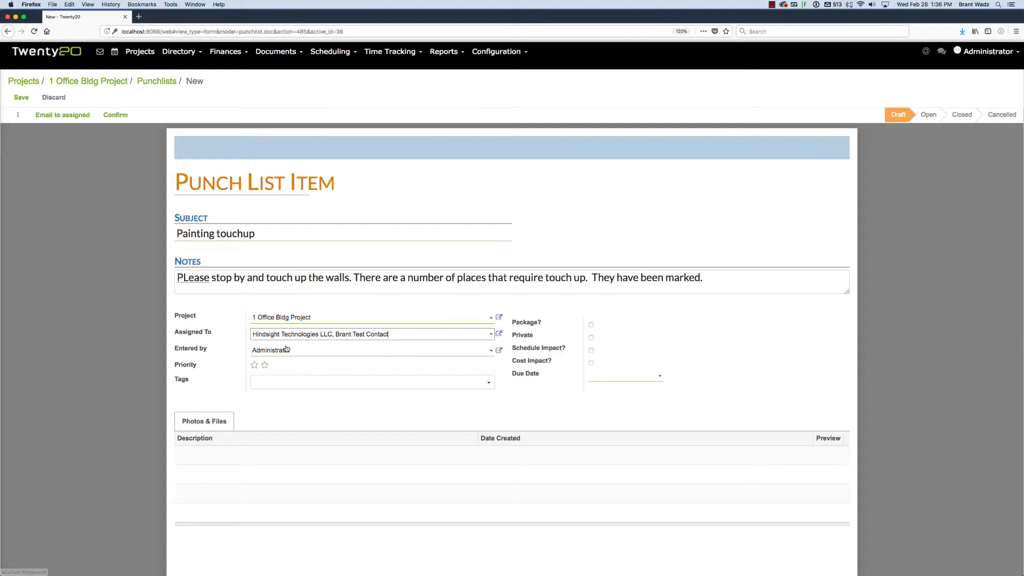
# Set the item's priority to two stars and flag it as having schedule impact and cost impact.
pyautogui.click(265, 366)
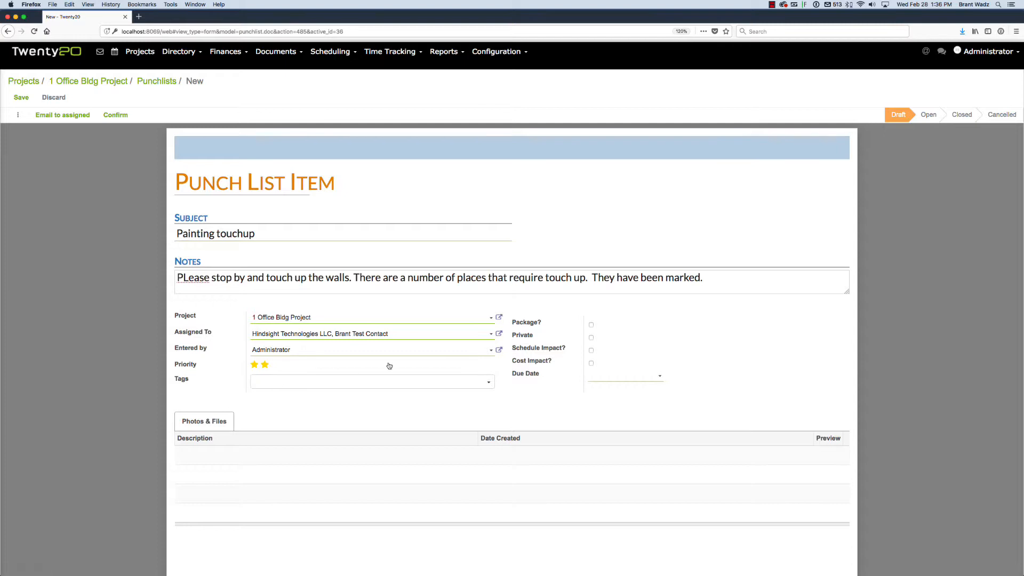
pyautogui.click(592, 350)
pyautogui.click(591, 363)
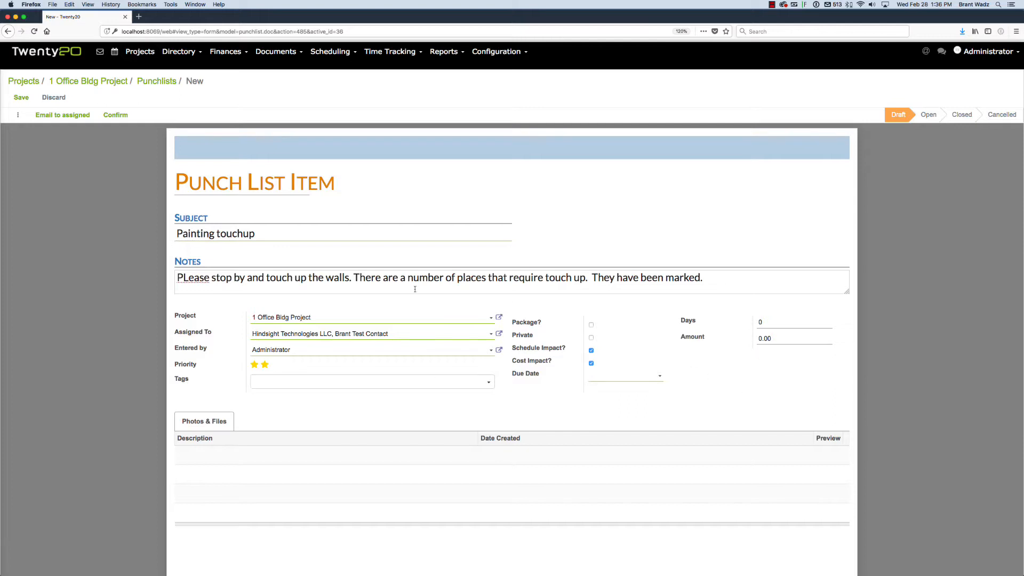
# Save the punch list item and try to attach the screenshot images from the desktop to it.
pyautogui.moveTo(936, 17); pyautogui.dragTo(879, 30)
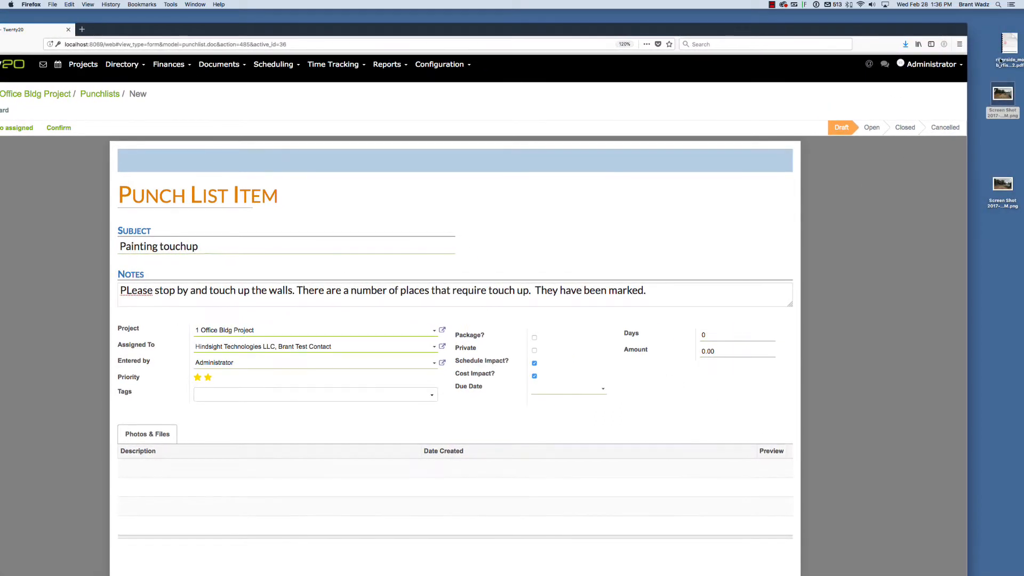
pyautogui.moveTo(1003, 98); pyautogui.dragTo(535, 189)
pyautogui.click(33, 98)
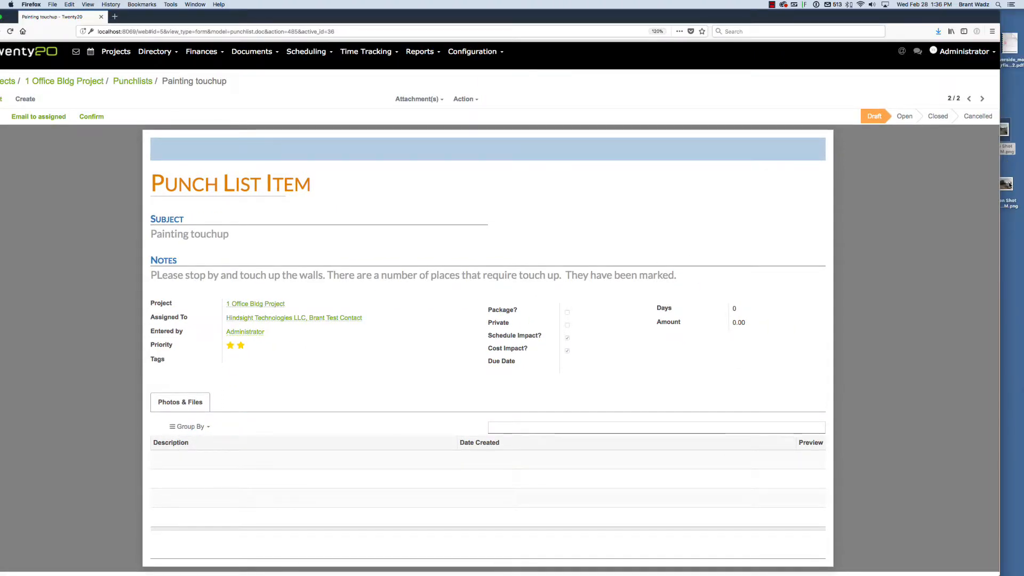
pyautogui.moveTo(1007, 195); pyautogui.dragTo(656, 214)
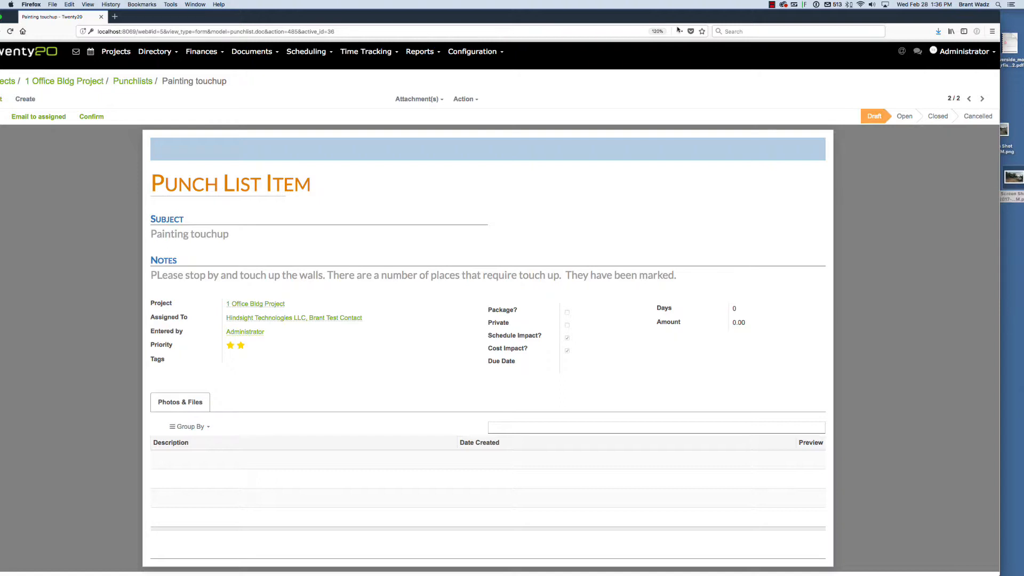
pyautogui.moveTo(613, 19); pyautogui.dragTo(662, 19)
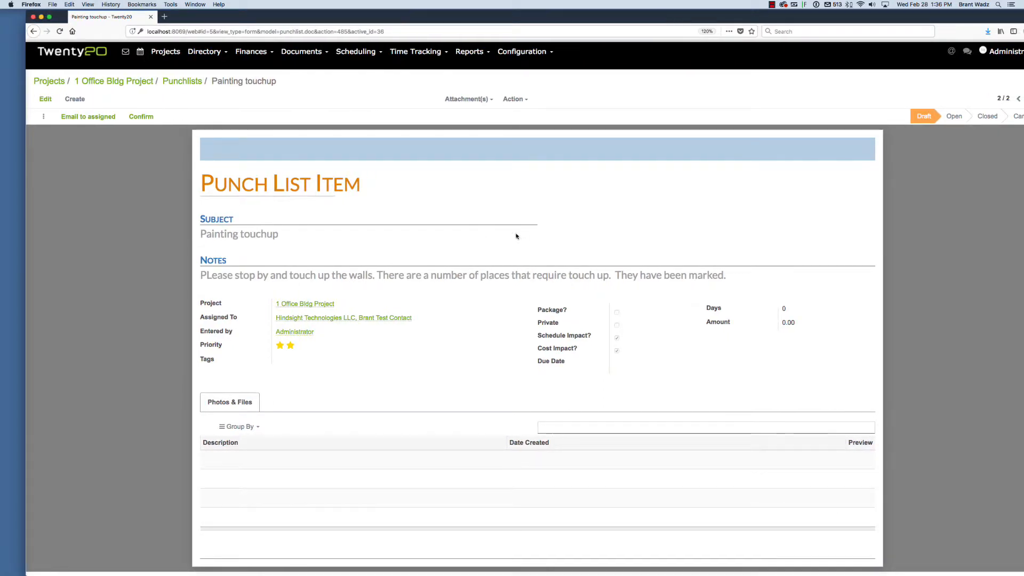
# Email the punch list item to its assignee, and open its portal page from the received message in Kiwi for Gmail.
pyautogui.click(91, 119)
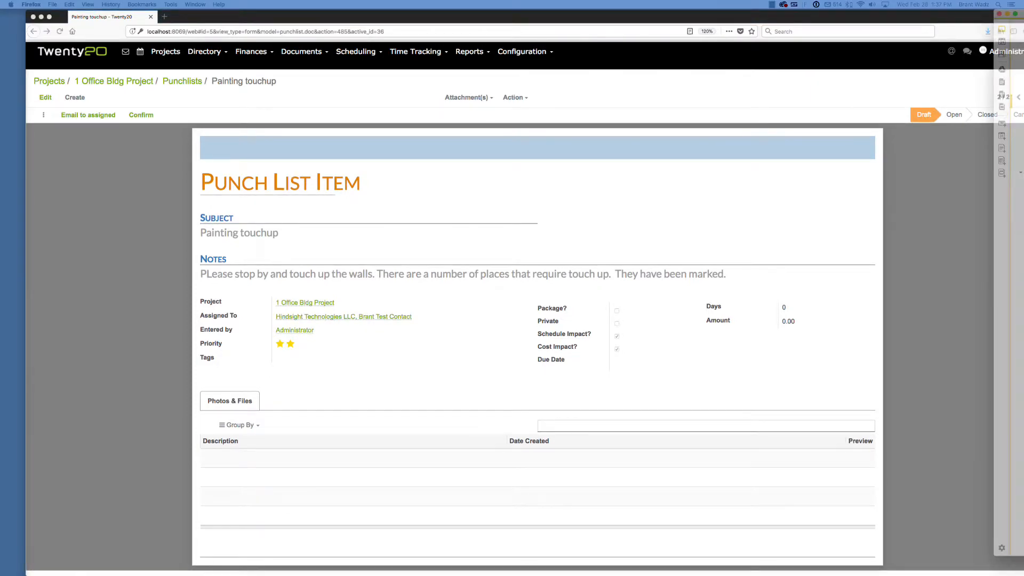
pyautogui.moveTo(1023, 7); pyautogui.dragTo(359, 14)
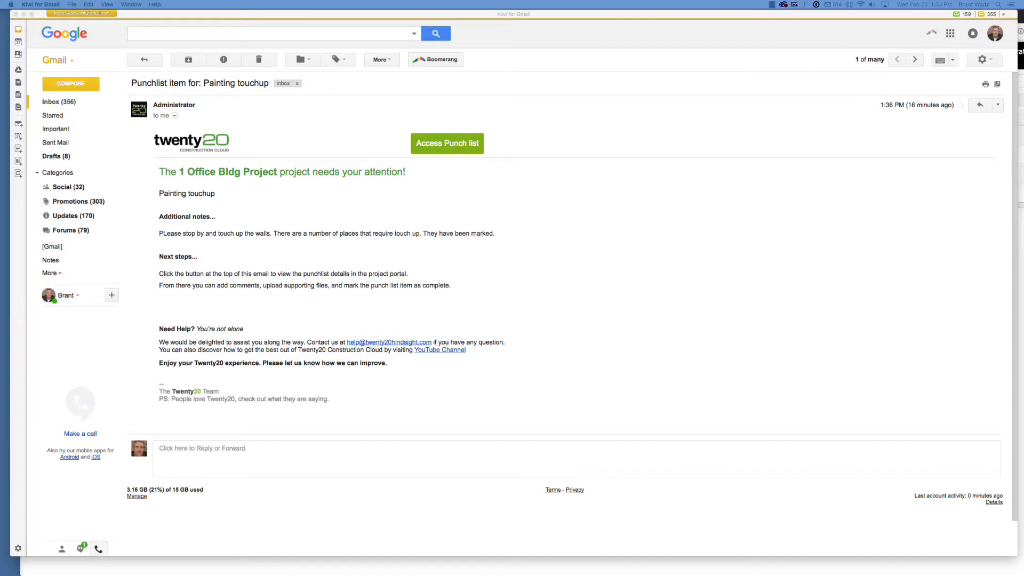
pyautogui.click(444, 144)
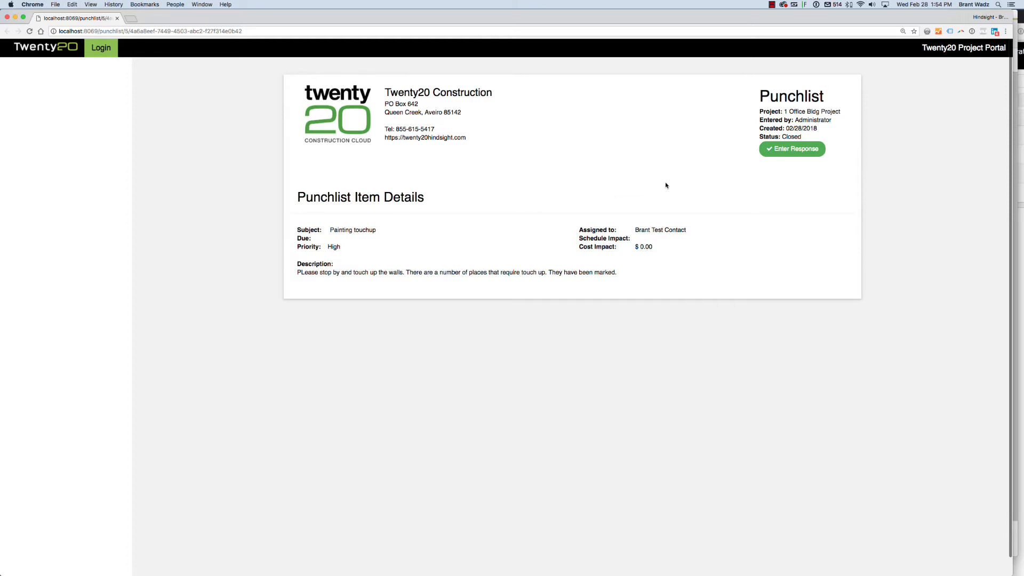
# Fill in a punch list response with the comment "they can enter detial", without a file, and mark it as completed.
pyautogui.click(796, 151)
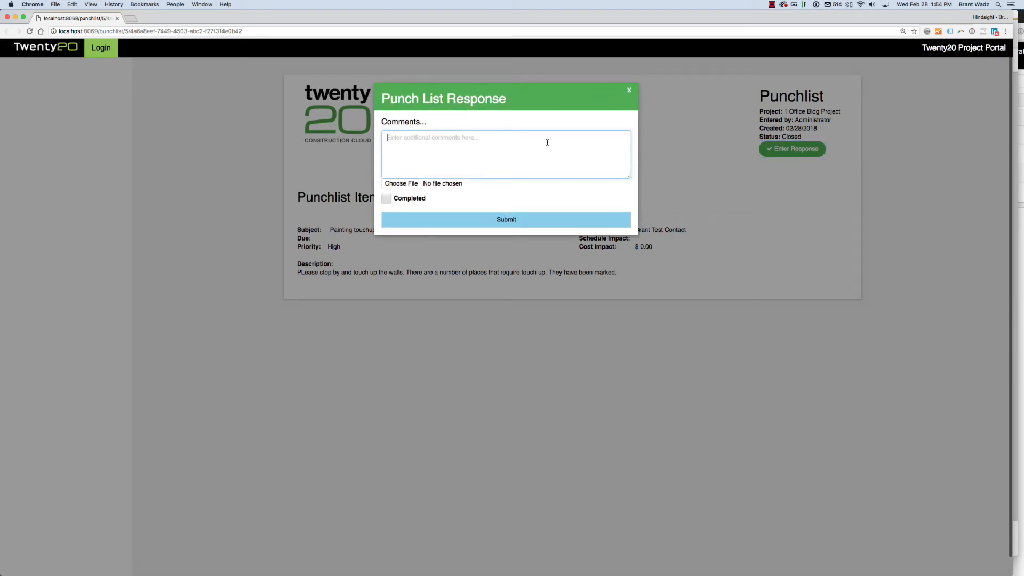
pyautogui.write('they can enter detial')
pyautogui.click(404, 185)
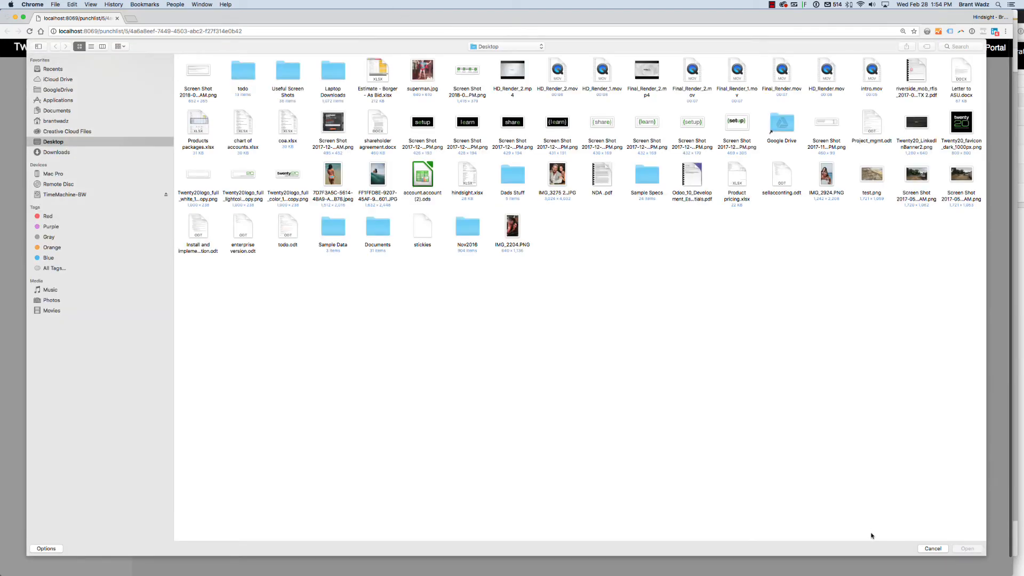
pyautogui.click(932, 549)
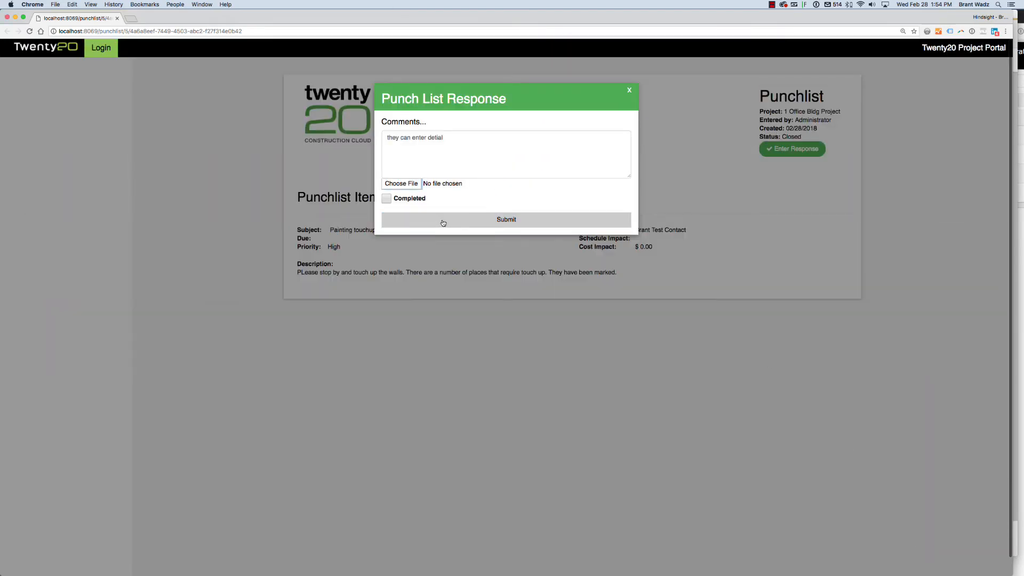
pyautogui.click(386, 200)
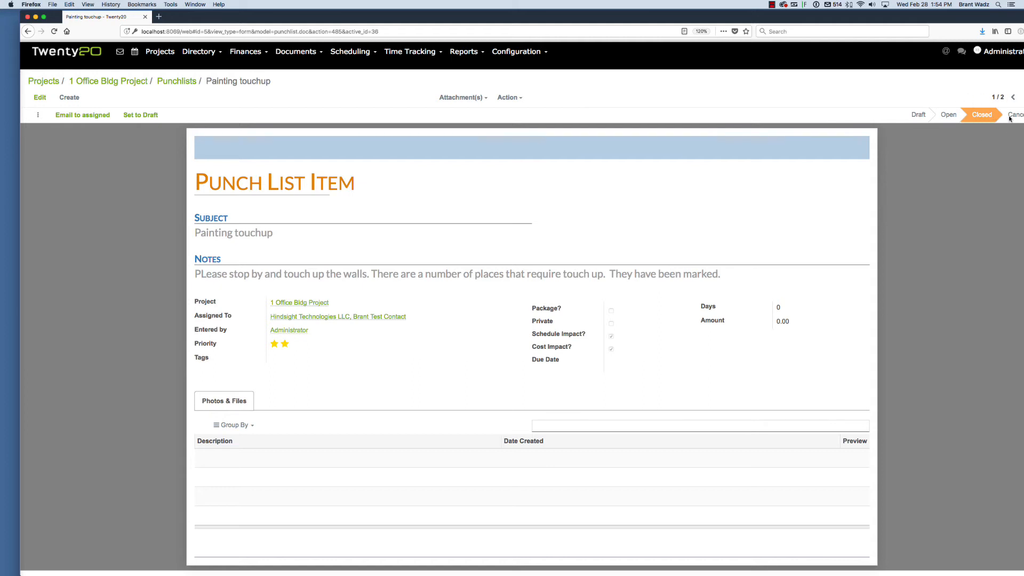
# Back in Twenty20 in Firefox, group the project's punch list by State and open the closed Painting touchup item.
pyautogui.click(178, 83)
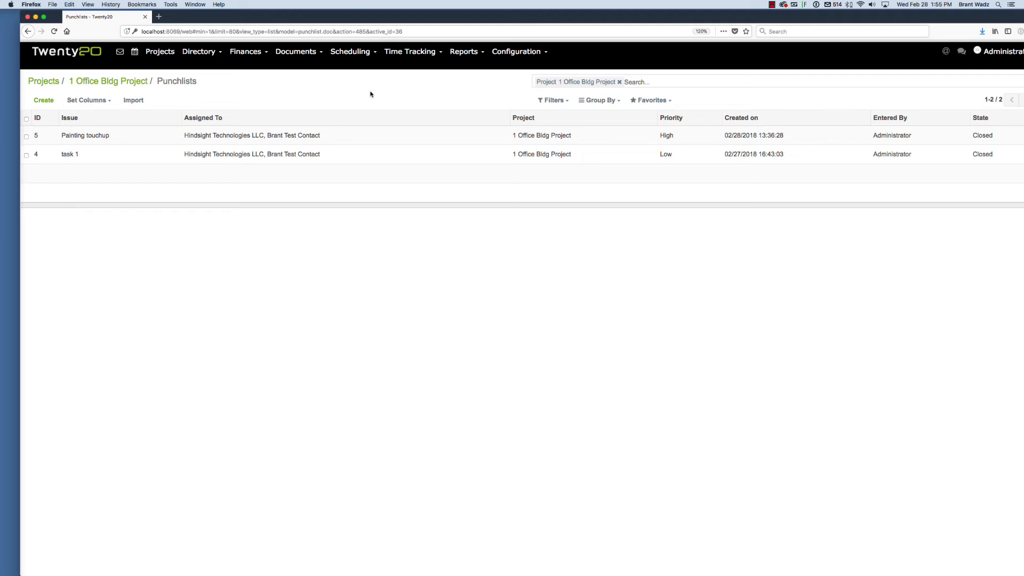
pyautogui.click(606, 103)
pyautogui.click(592, 235)
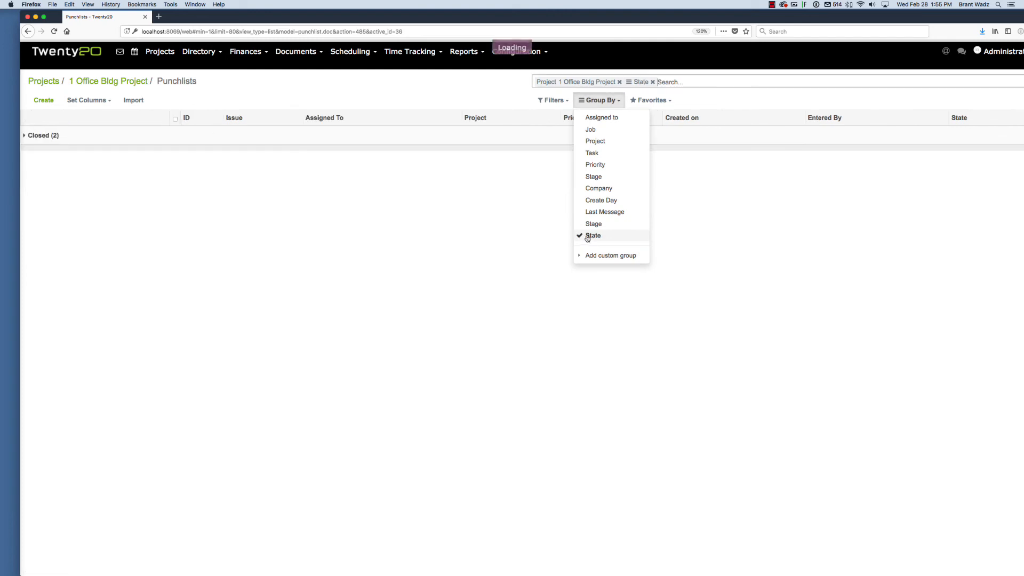
pyautogui.click(373, 104)
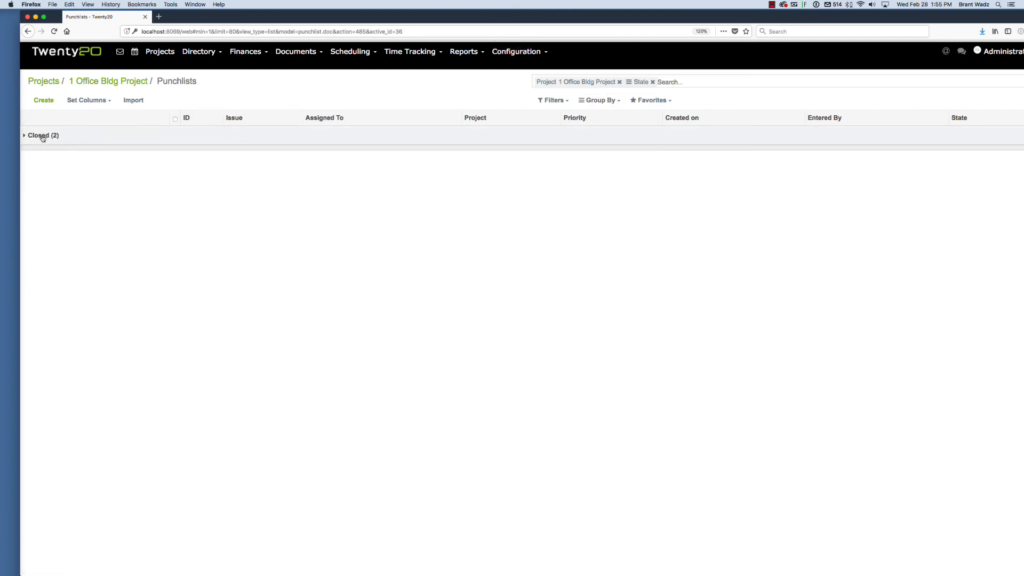
pyautogui.click(25, 137)
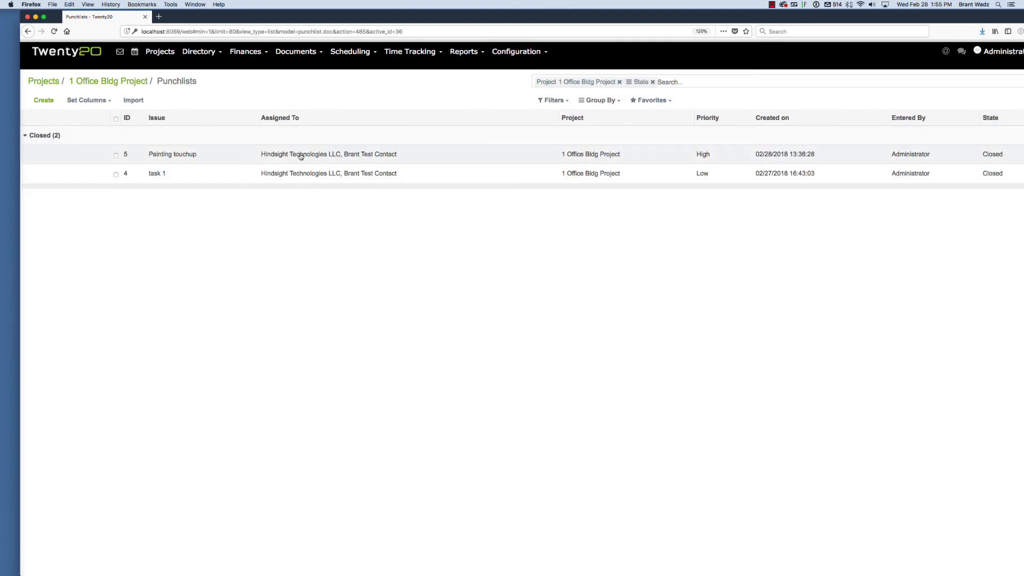
pyautogui.click(350, 157)
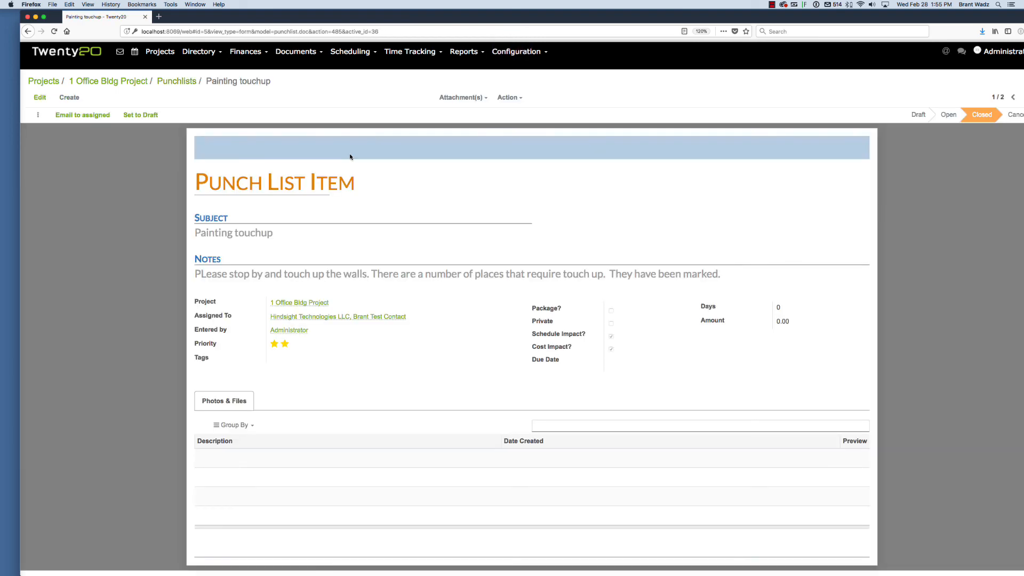